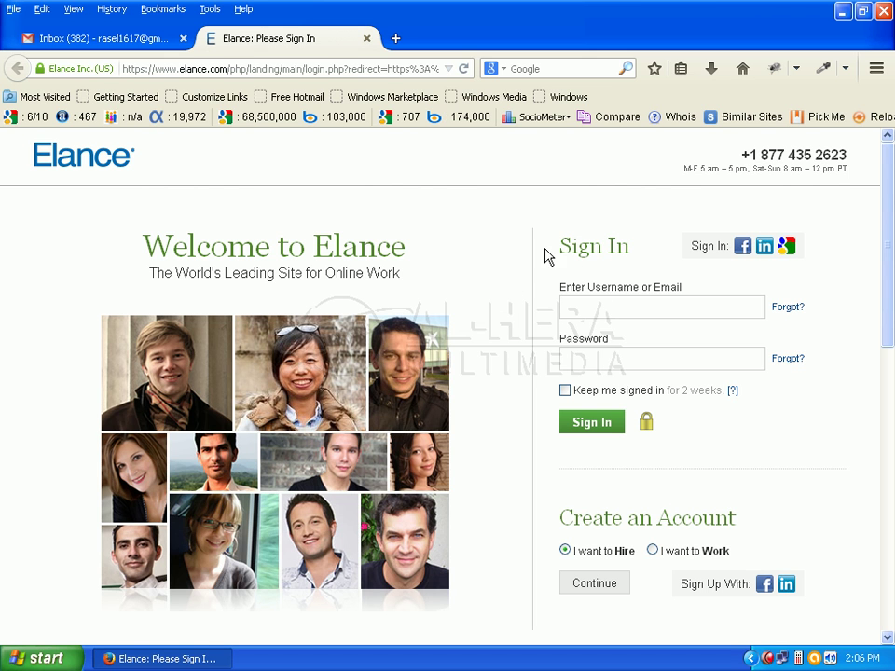
# Under Create an Account, pick 'I want to Work' instead of Hire and continue to the freelancer form
pyautogui.moveTo(645, 254)
pyautogui.mouseDown()
pyautogui.moveTo(559, 247)
pyautogui.moveTo(645, 254)
pyautogui.mouseUp()
pyautogui.click(643, 308)
pyautogui.moveTo(562, 525); pyautogui.dragTo(734, 524)
pyautogui.click(786, 525)
pyautogui.moveTo(637, 553); pyautogui.dragTo(570, 551)
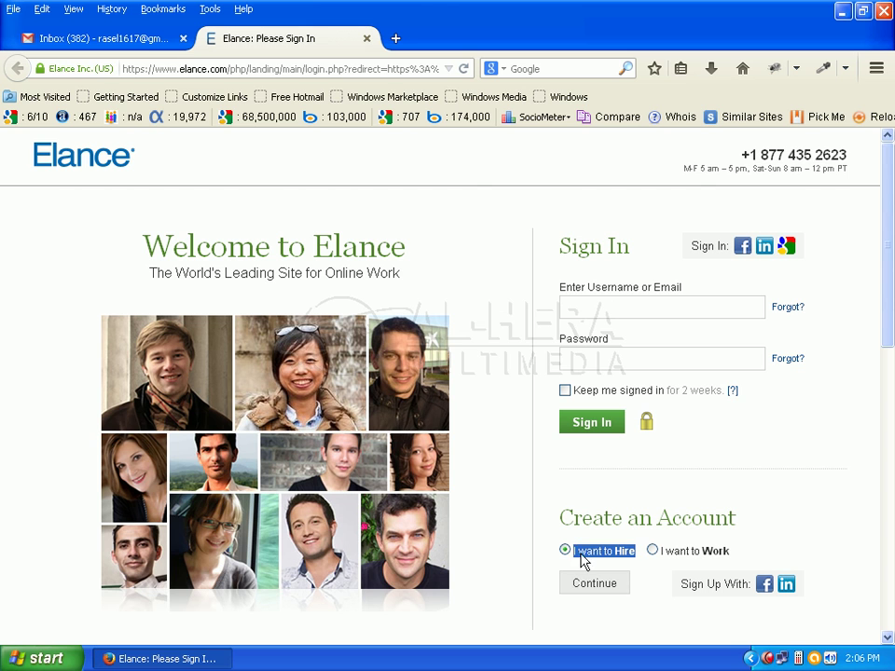
pyautogui.click(596, 553)
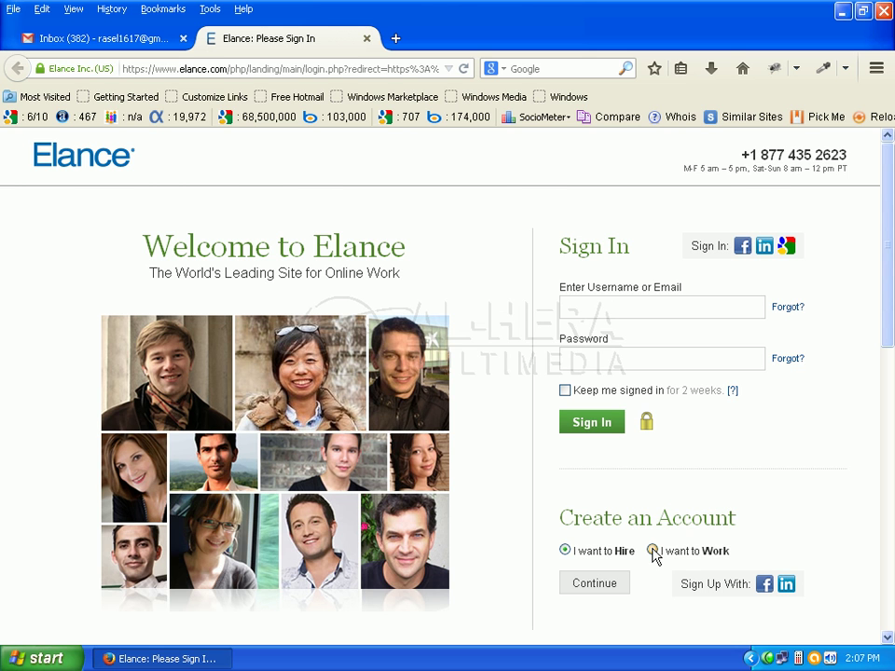
pyautogui.click(652, 551)
pyautogui.click(592, 588)
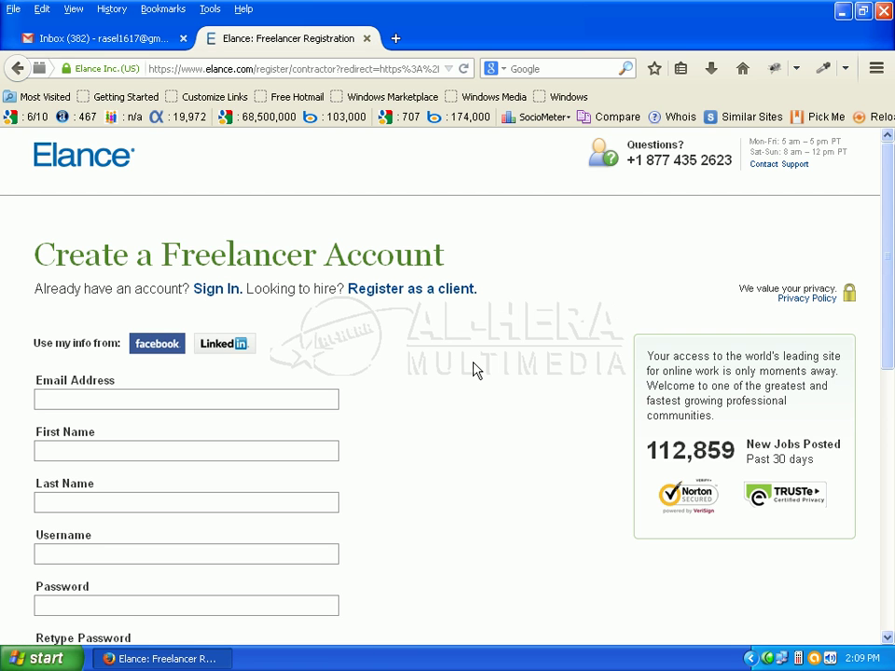
# Enter the account email address and the last name on the registration form
pyautogui.scroll(-4, 892, 325)
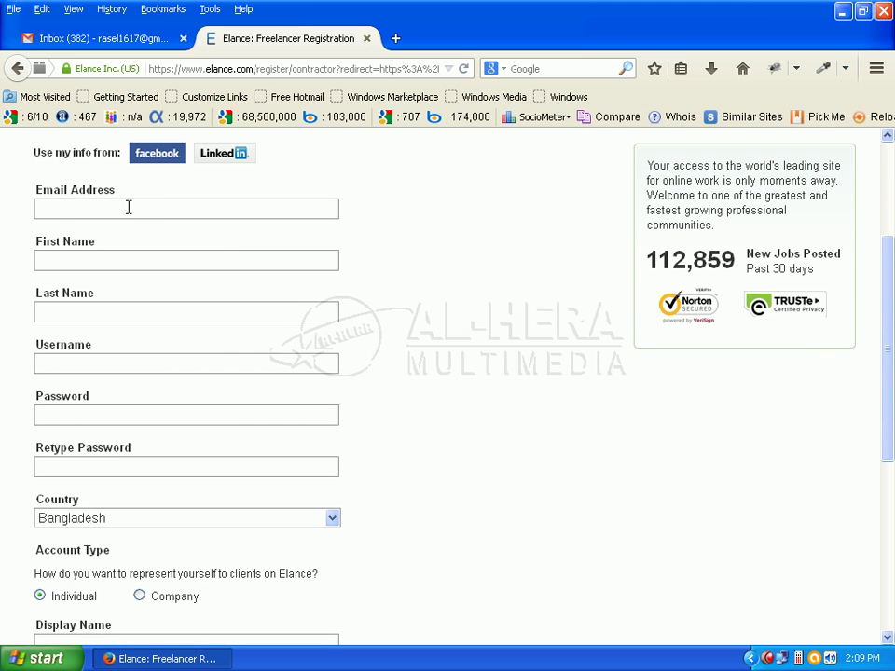
pyautogui.click(81, 205)
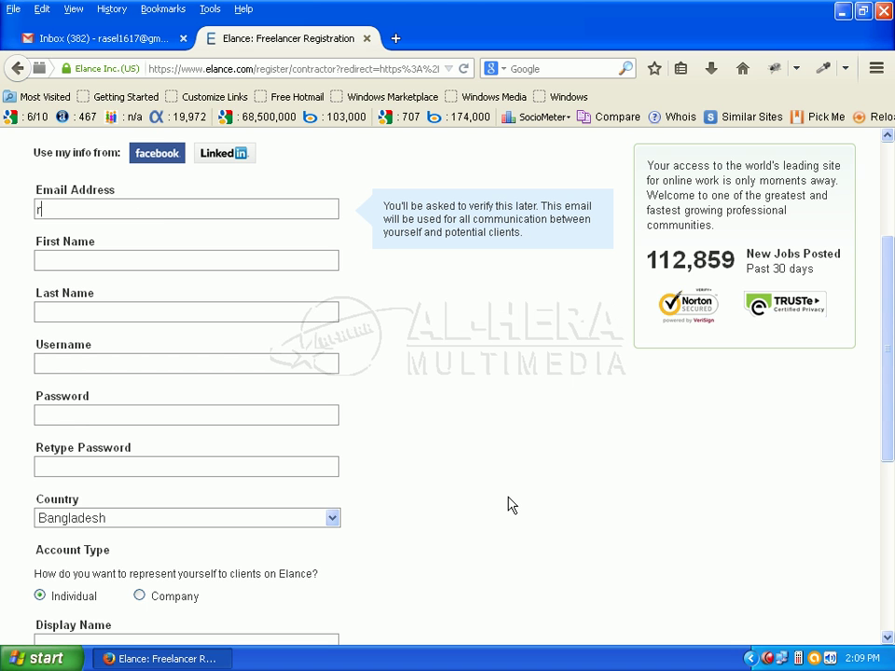
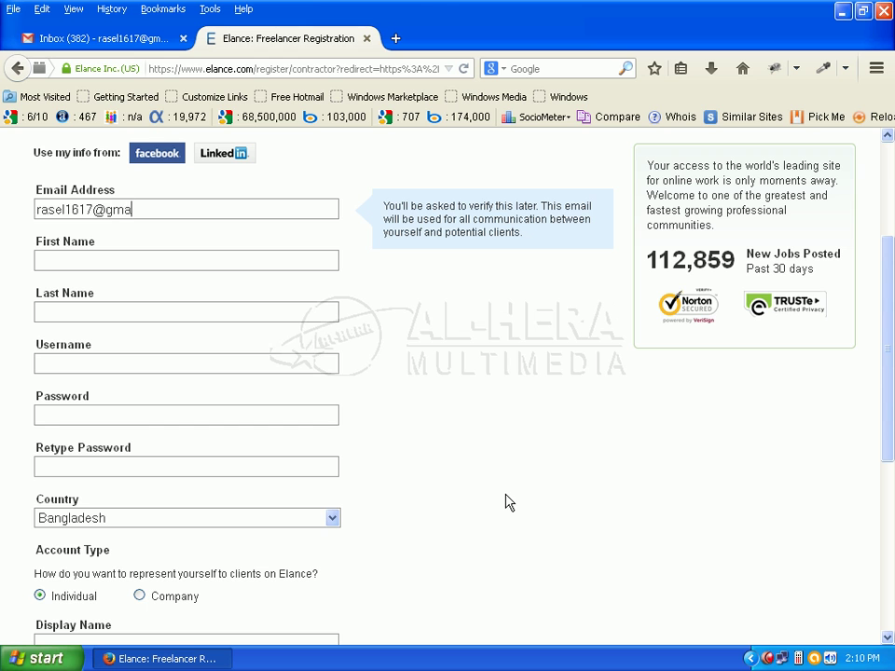
pyautogui.click(80, 257)
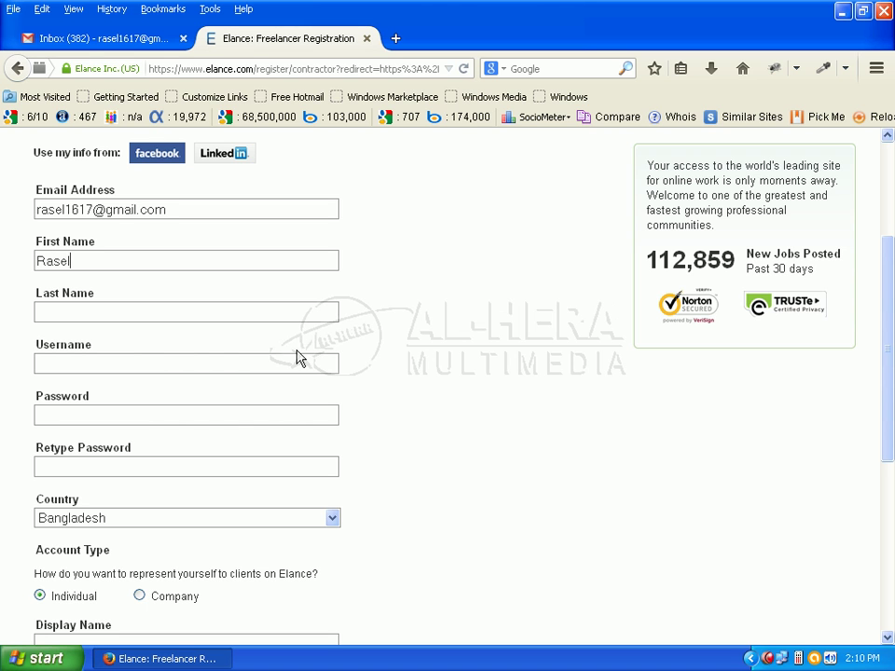
pyautogui.click(106, 313)
pyautogui.write('Mahmoo')
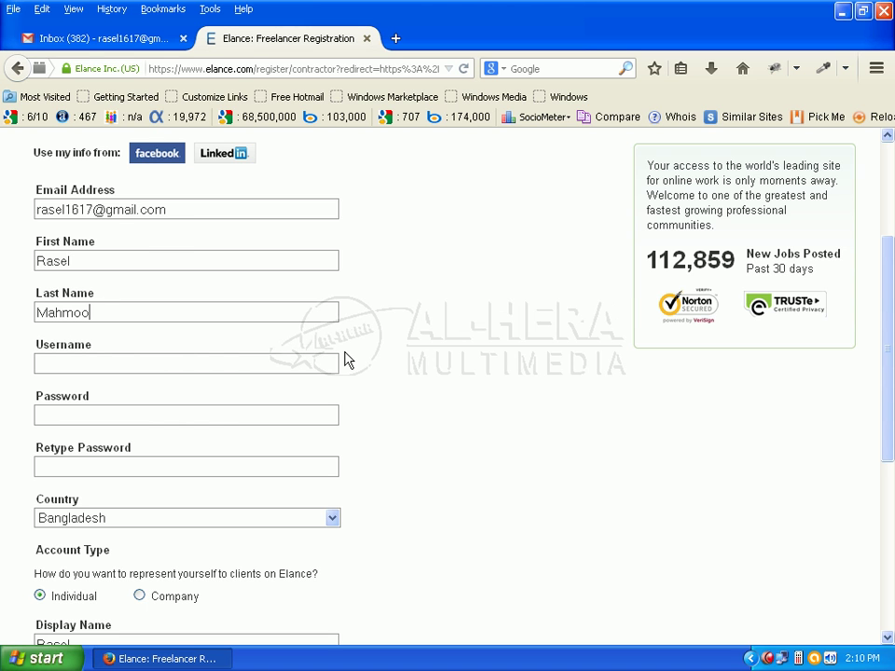
pyautogui.write('d')
# Enter a username, accept the suggested one, then type the password and its confirmation
pyautogui.click(106, 362)
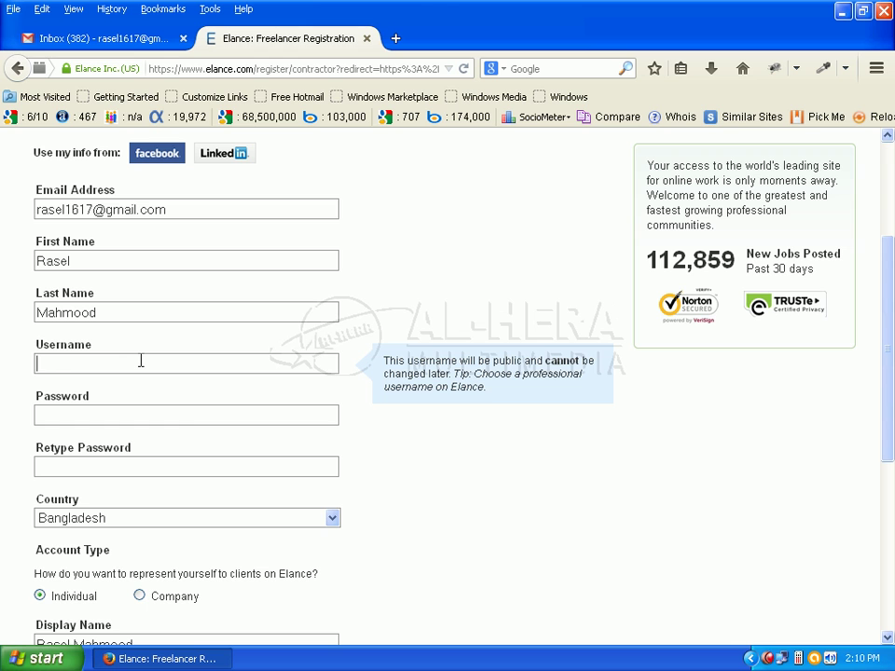
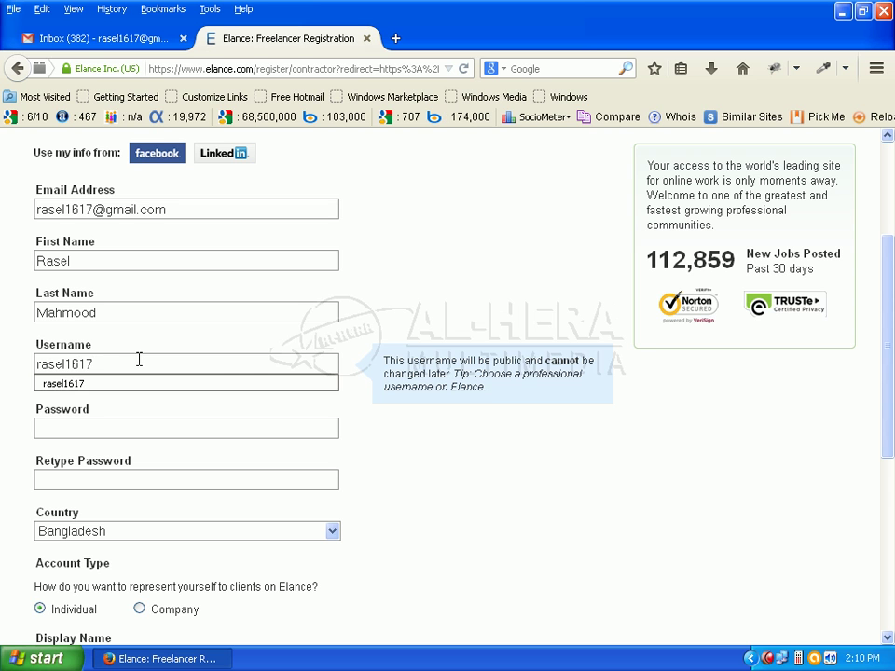
pyautogui.click(344, 413)
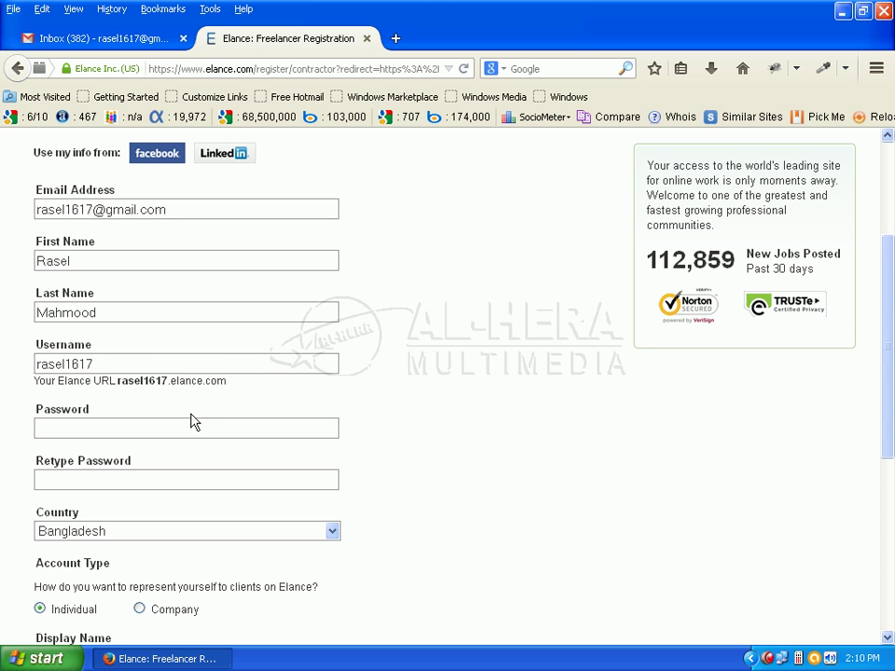
pyautogui.click(120, 429)
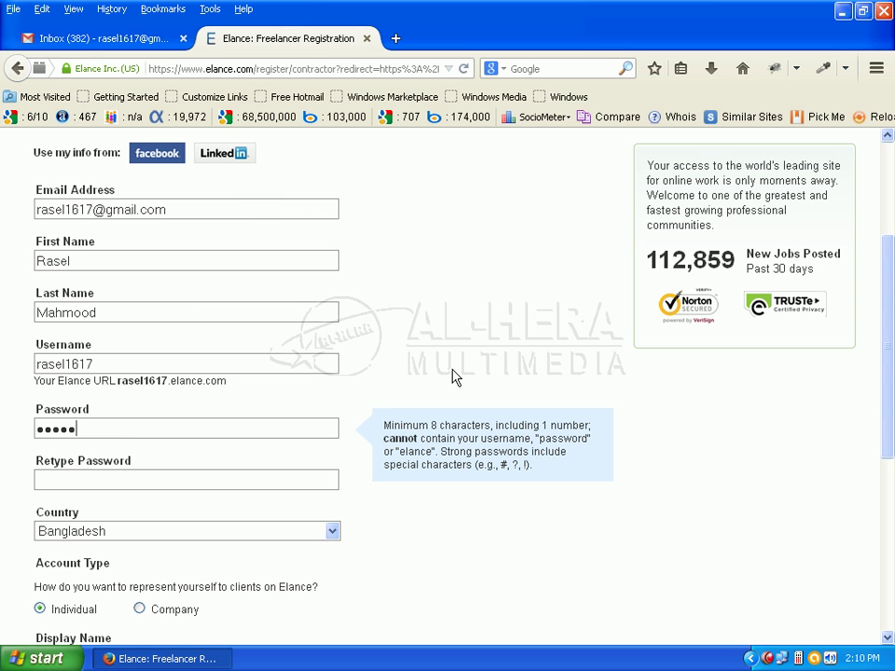
pyautogui.click(128, 478)
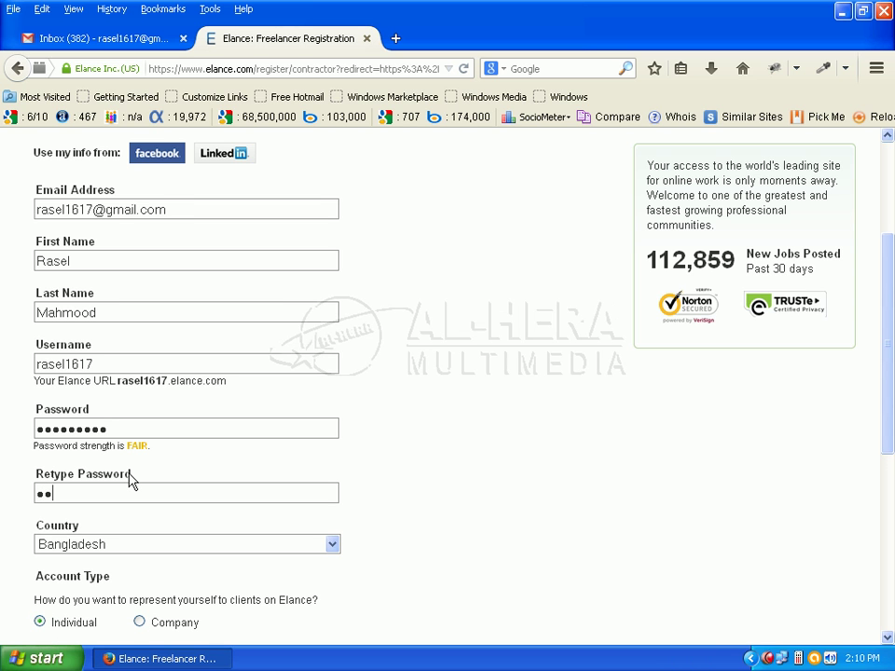
# Recheck the password fields and leave 'Display last initial only' unchecked to show the full name
pyautogui.scroll(-3, 892, 301)
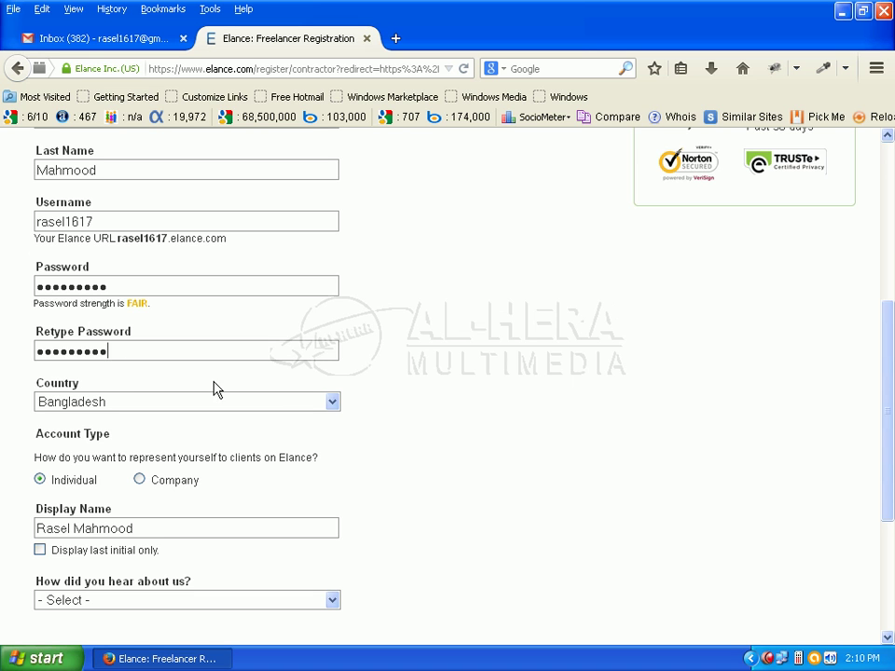
pyautogui.click(112, 287)
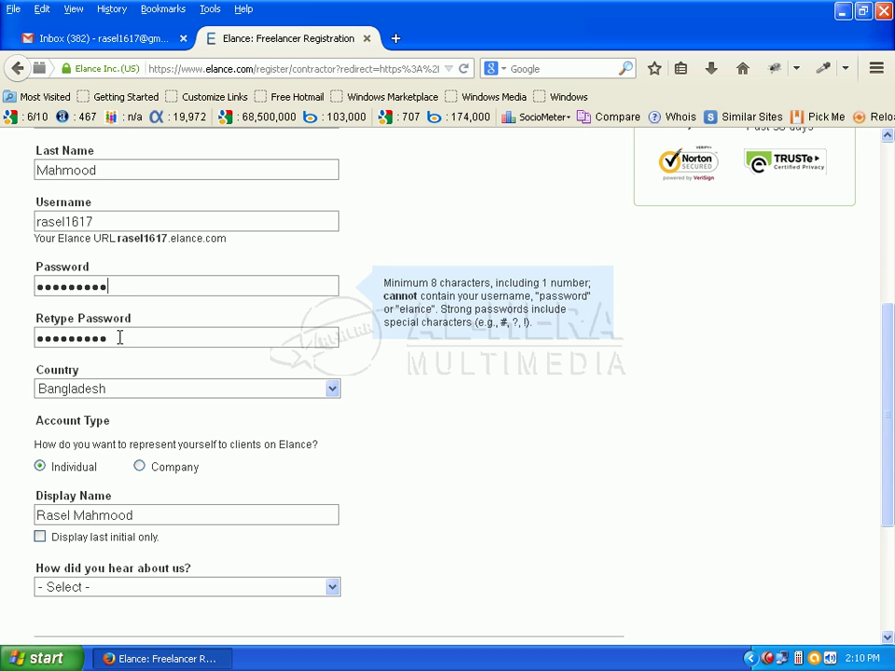
pyautogui.click(119, 338)
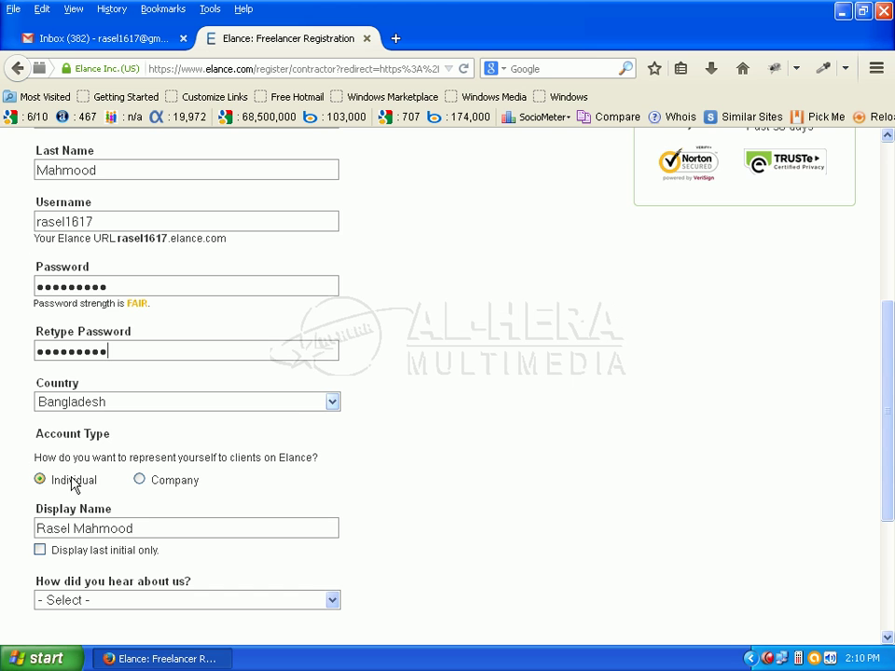
pyautogui.scroll(-3, 370, 412)
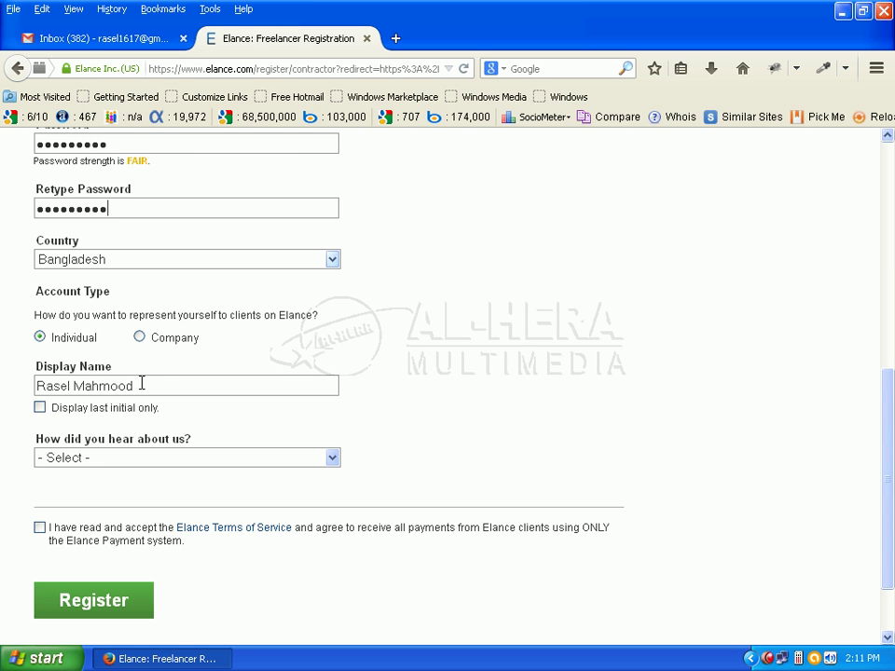
pyautogui.click(40, 408)
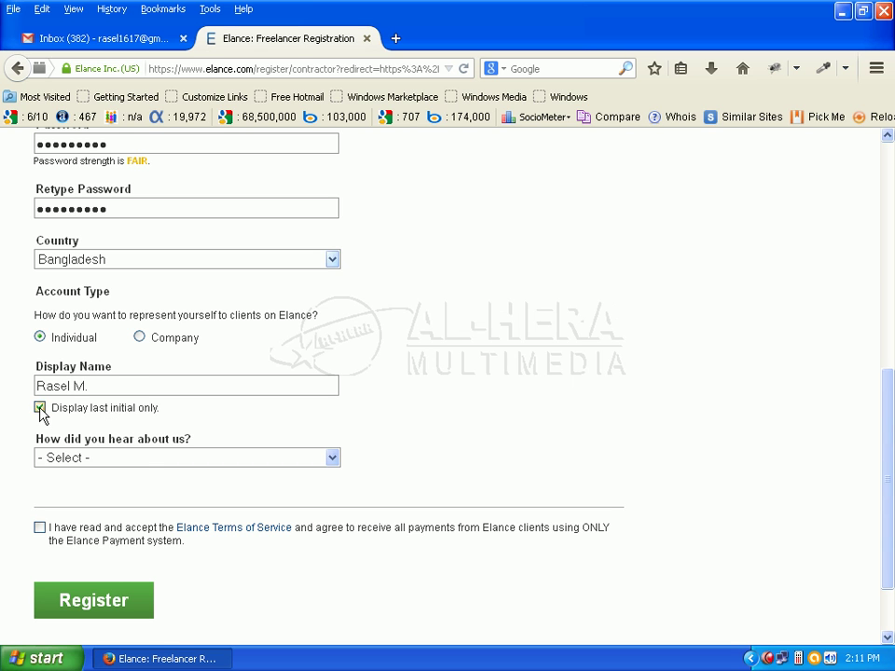
pyautogui.click(40, 408)
pyautogui.click(40, 409)
pyautogui.click(40, 410)
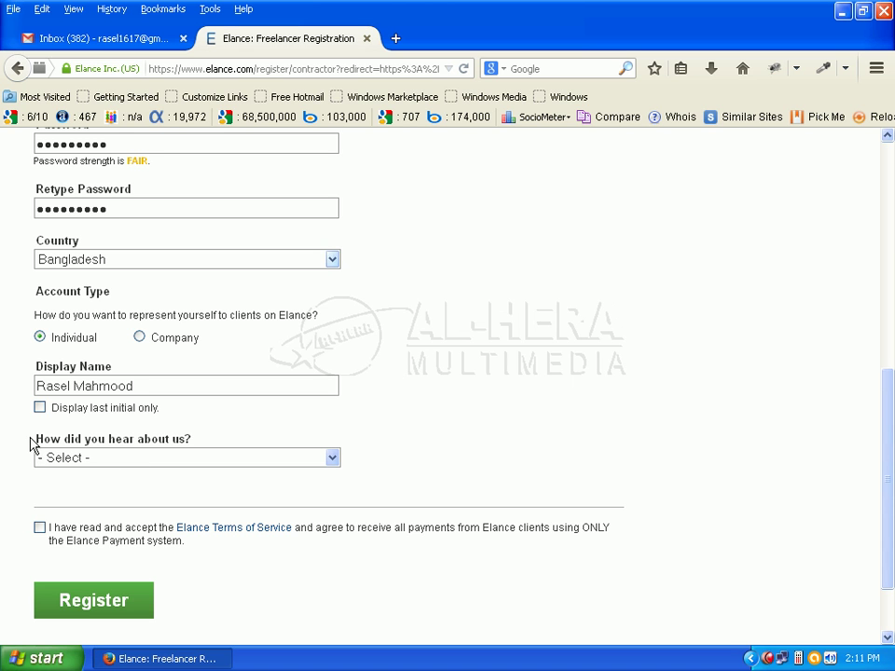
# Answer Friend for 'How did you hear about us?', accept the Terms of Service, and register
pyautogui.moveTo(36, 448); pyautogui.dragTo(233, 446)
pyautogui.click(279, 448)
pyautogui.click(318, 460)
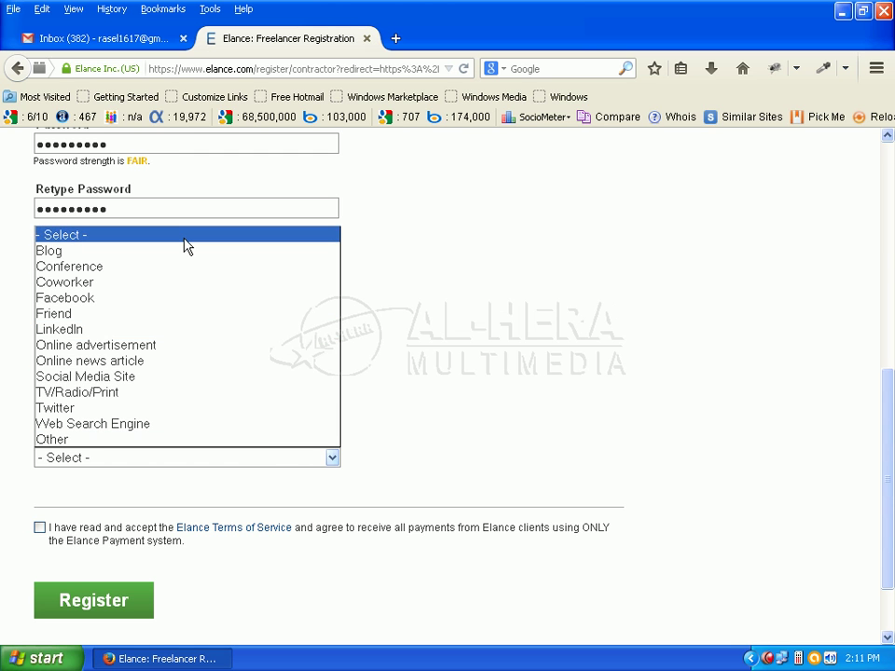
pyautogui.click(152, 315)
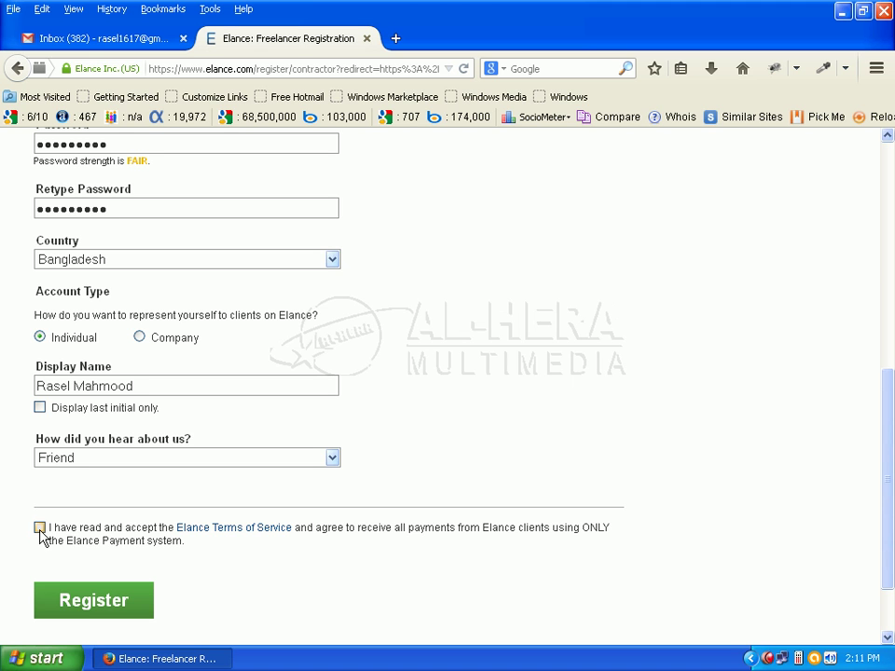
pyautogui.click(40, 529)
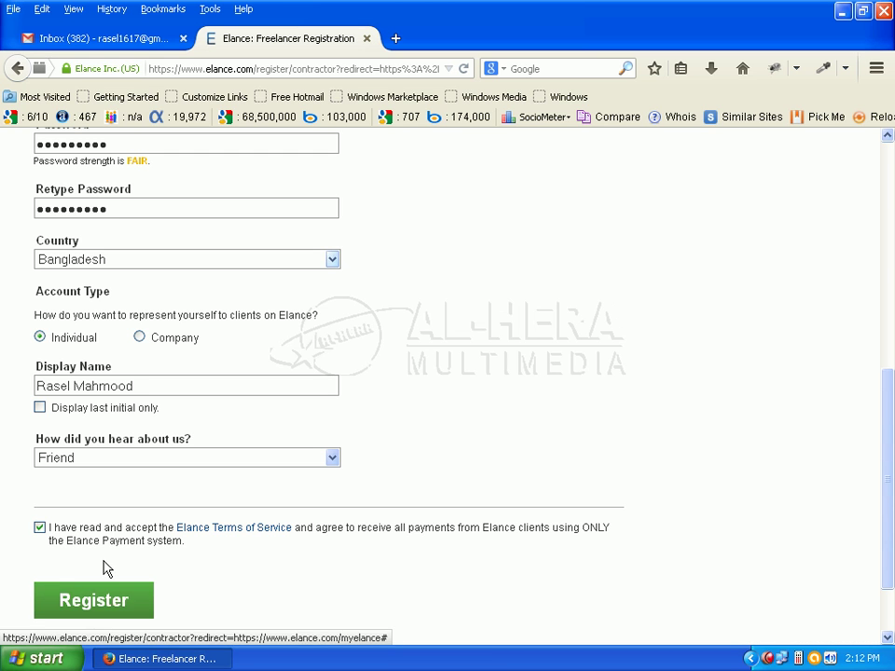
pyautogui.click(102, 604)
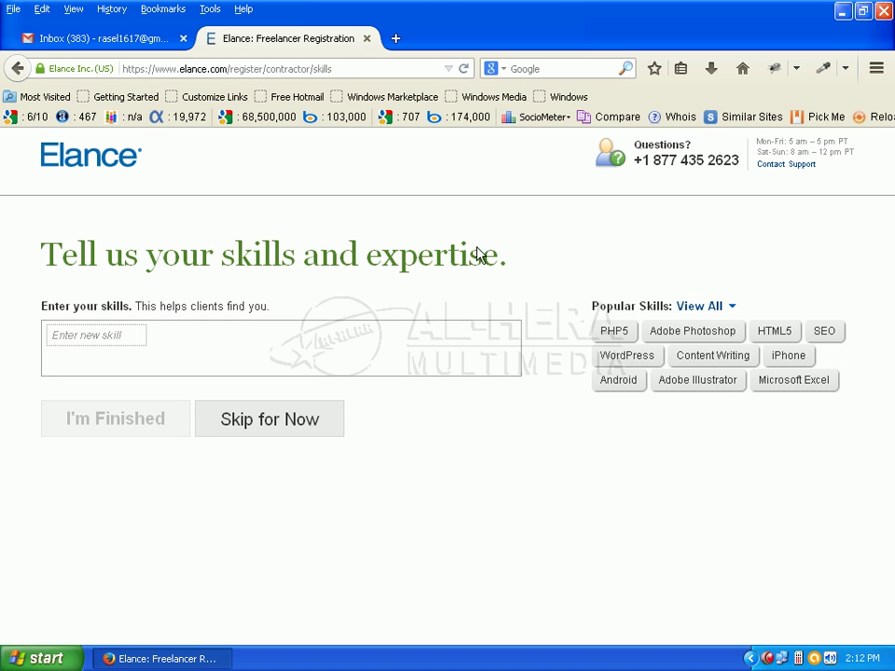
# Once the 'Tell us your skills' page loads, switch to the Gmail Inbox tab
pyautogui.click(110, 40)
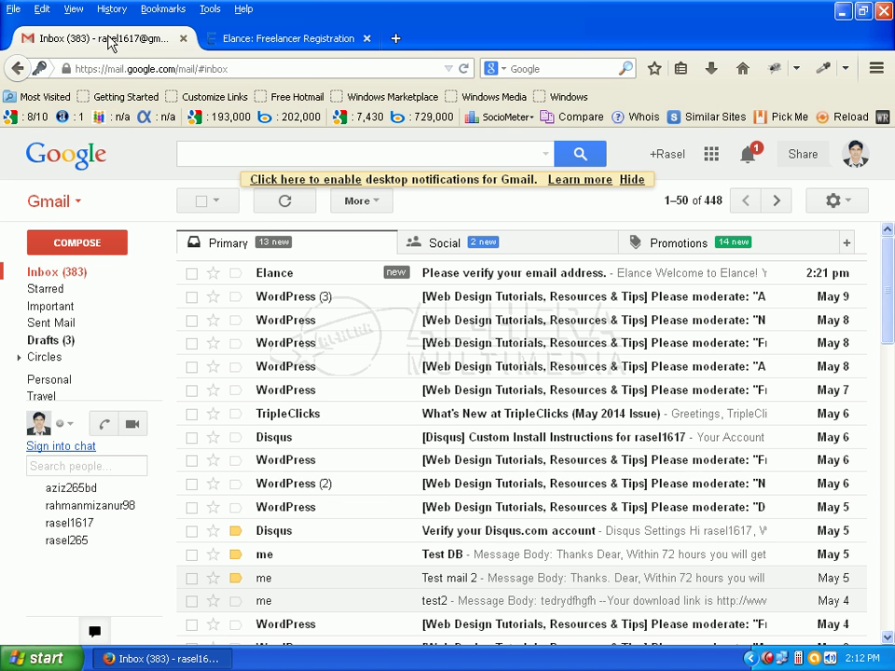
pyautogui.click(329, 252)
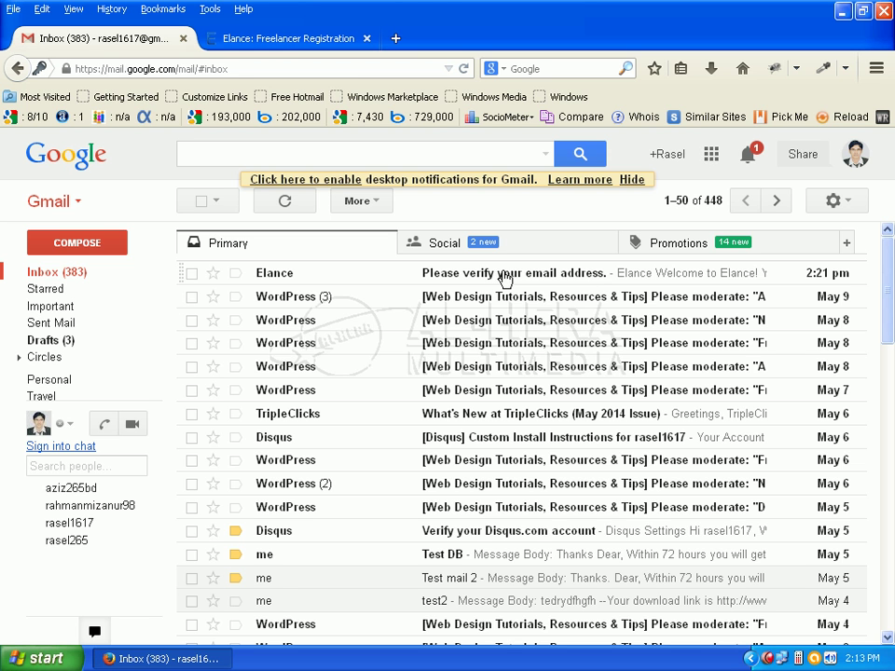
# Open Elance's 'Please verify your email address.' message and follow its verification link
pyautogui.click(529, 278)
pyautogui.scroll(-2, 643, 359)
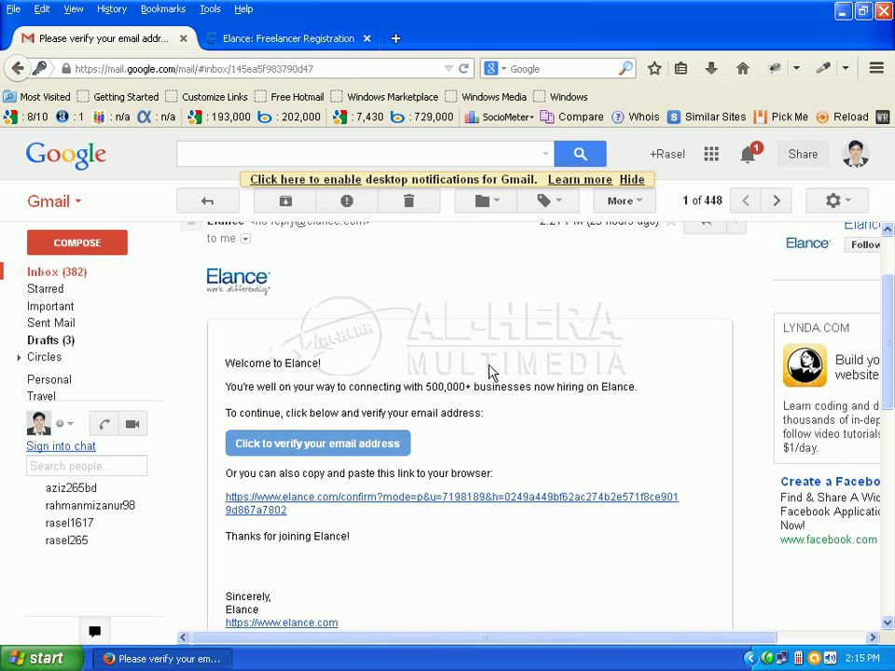
pyautogui.click(296, 446)
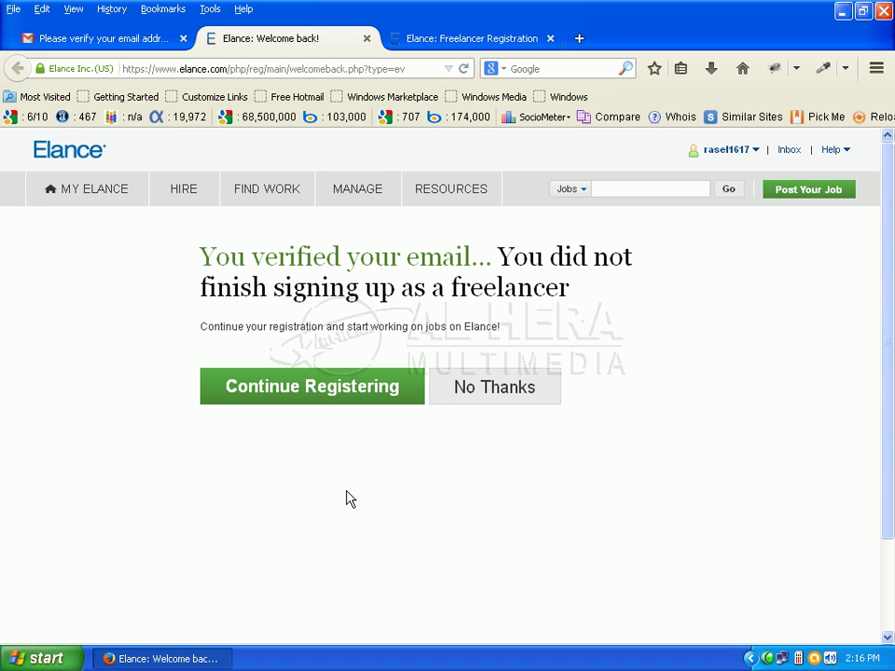
# Choose Continue Registering on the 'You verified your email' page
pyautogui.click(315, 391)
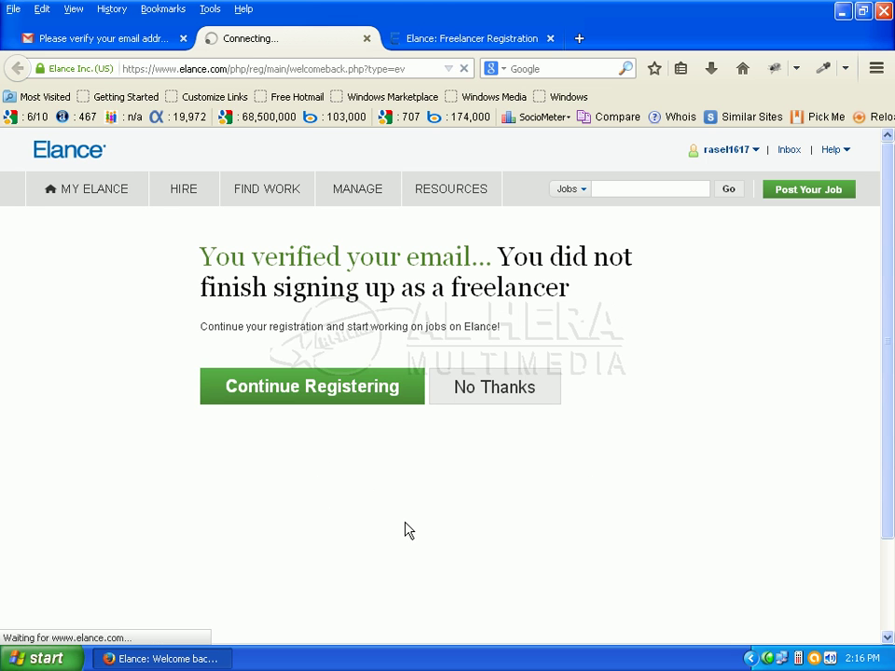